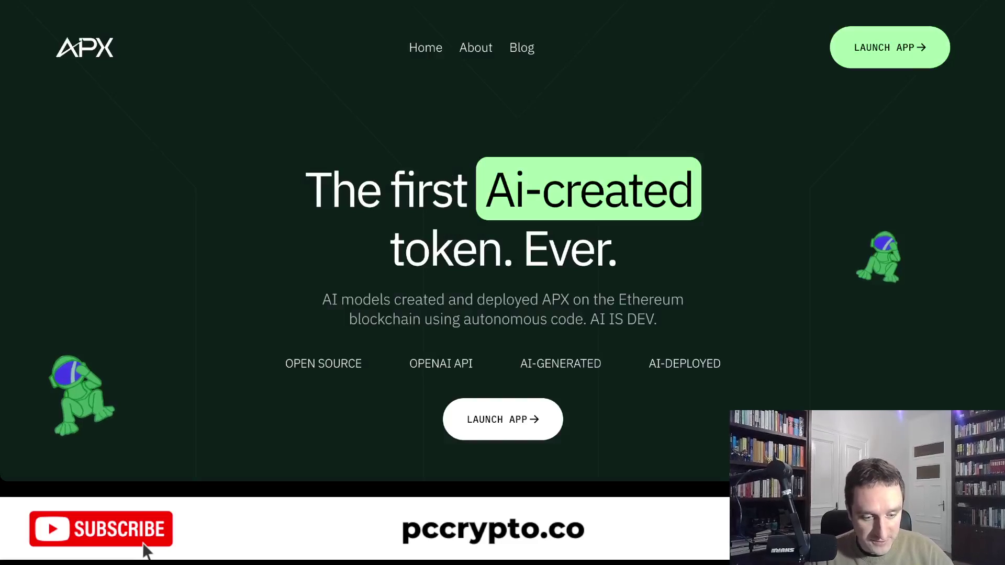
Scroll through the AstroPepeX landing page to look it over
{"action": "scroll", "coordinate": [503, 236], "scroll_direction": "down", "scroll_amount": 4}
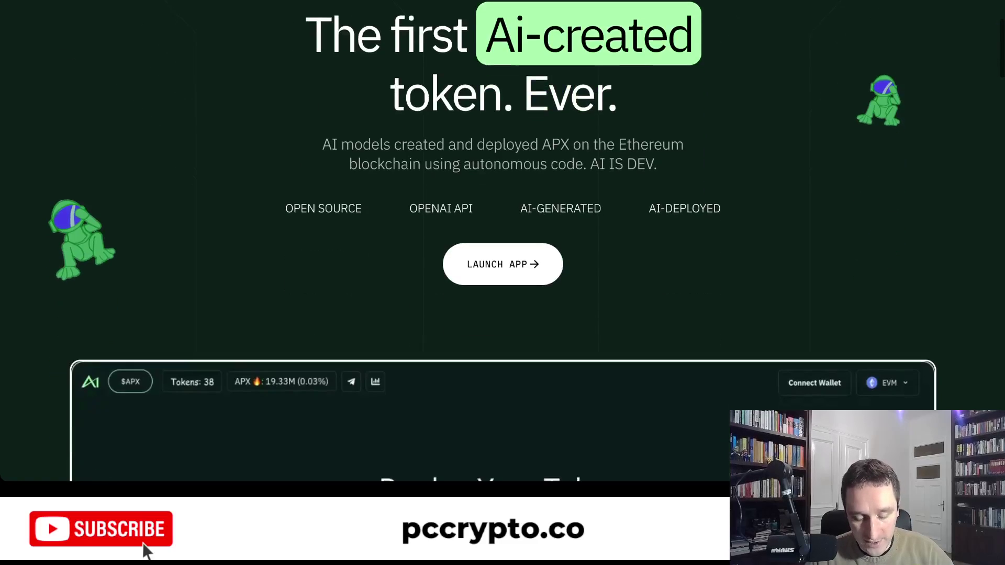
{"action": "scroll", "coordinate": [503, 236], "scroll_direction": "up", "scroll_amount": 1}
{"action": "scroll", "coordinate": [503, 236], "scroll_direction": "down", "scroll_amount": 4}
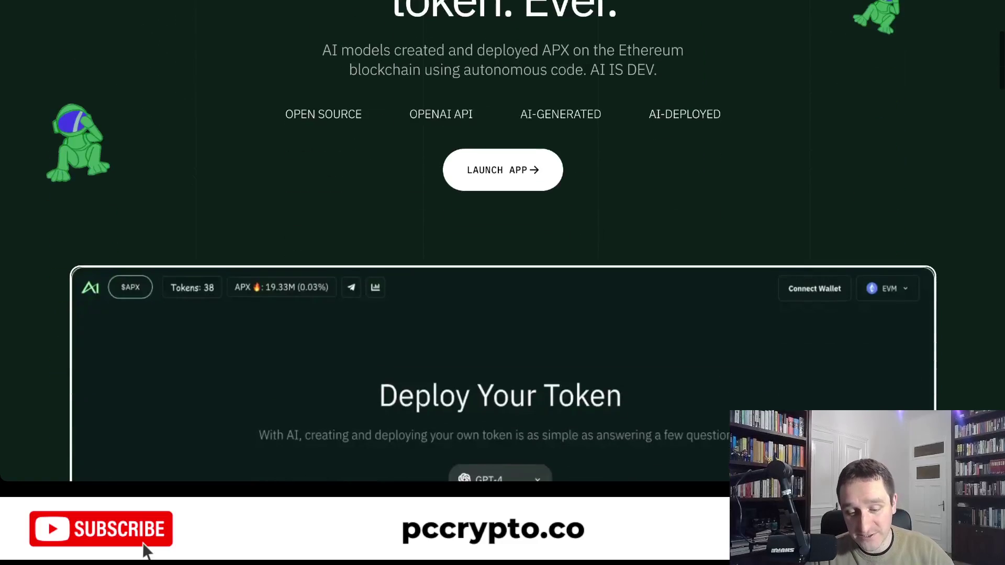
{"action": "scroll", "coordinate": [503, 236], "scroll_direction": "down", "scroll_amount": 8}
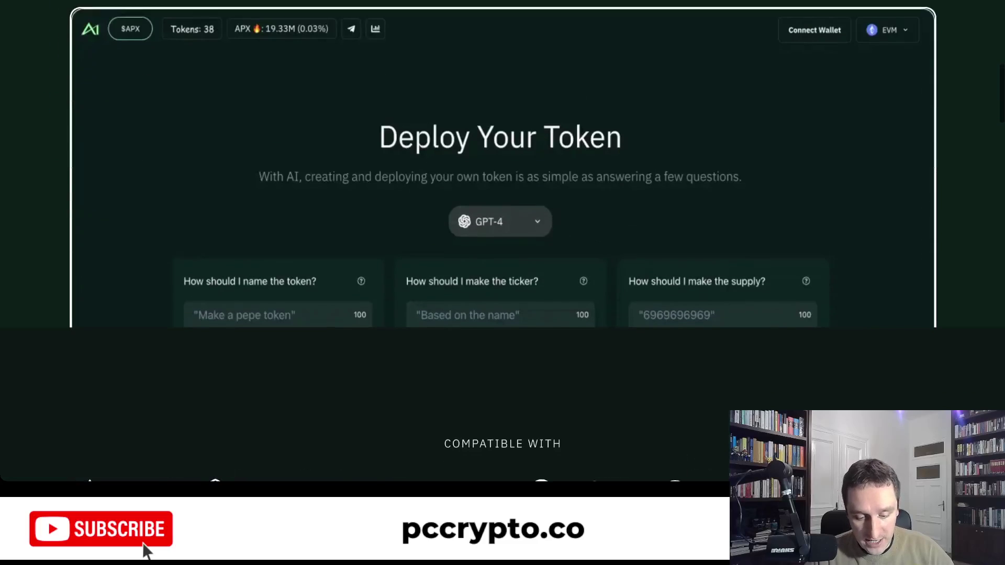
{"action": "scroll", "coordinate": [503, 236], "scroll_direction": "down", "scroll_amount": 3}
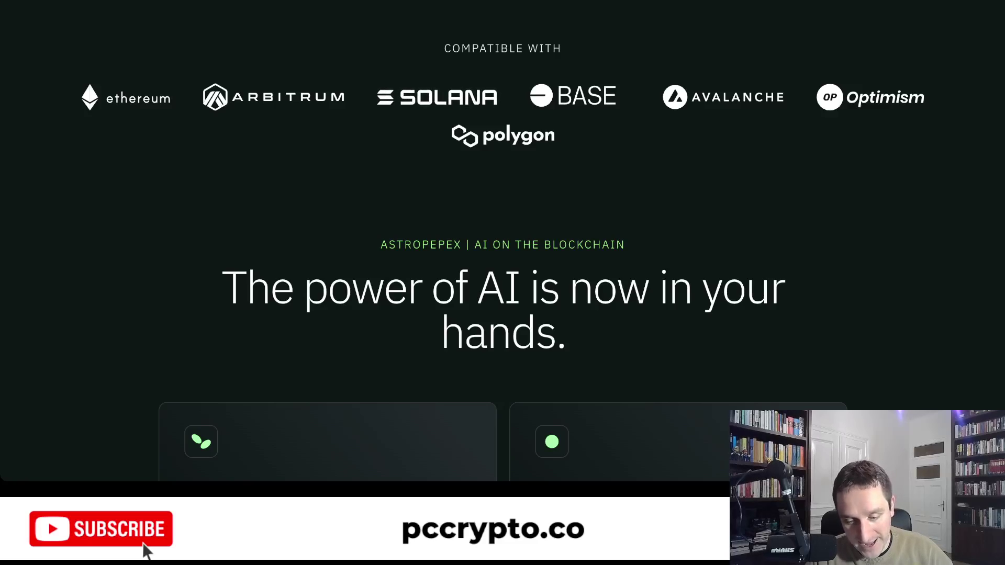
{"action": "scroll", "coordinate": [502, 236], "scroll_direction": "down", "scroll_amount": 15}
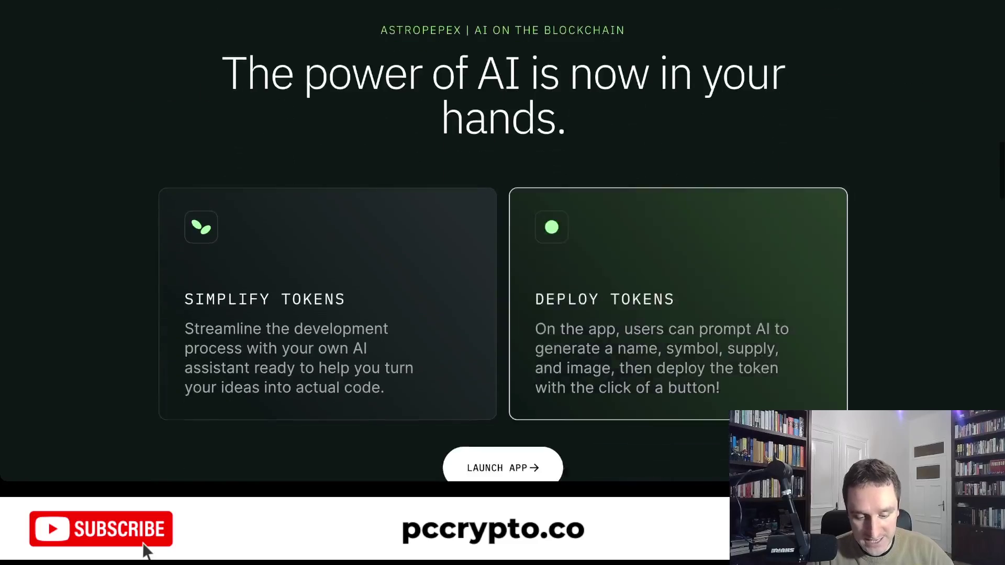
{"action": "scroll", "coordinate": [367, 262], "scroll_direction": "down", "scroll_amount": 15}
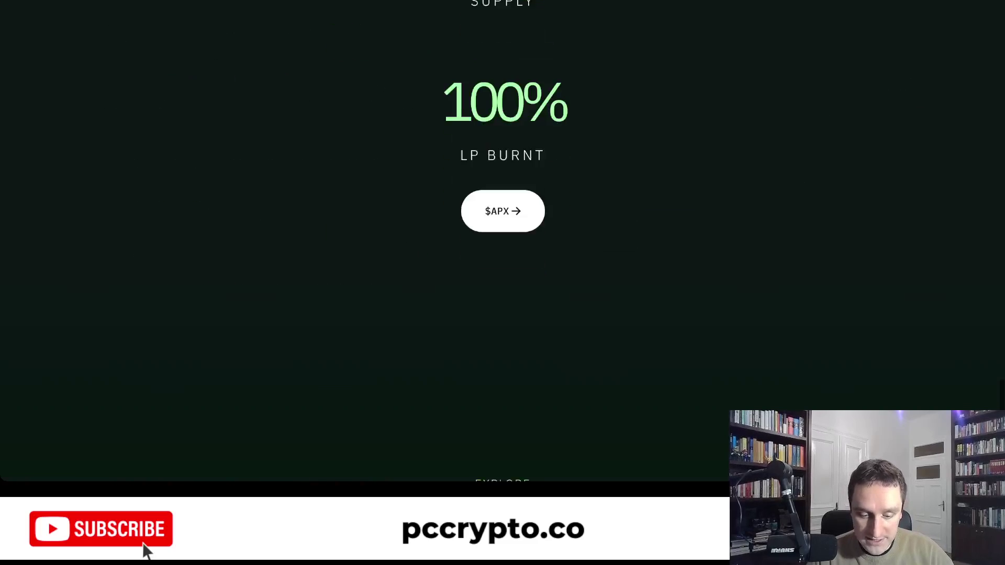
{"action": "scroll", "coordinate": [367, 262], "scroll_direction": "up", "scroll_amount": 20}
{"action": "scroll", "coordinate": [503, 241], "scroll_direction": "up", "scroll_amount": 15}
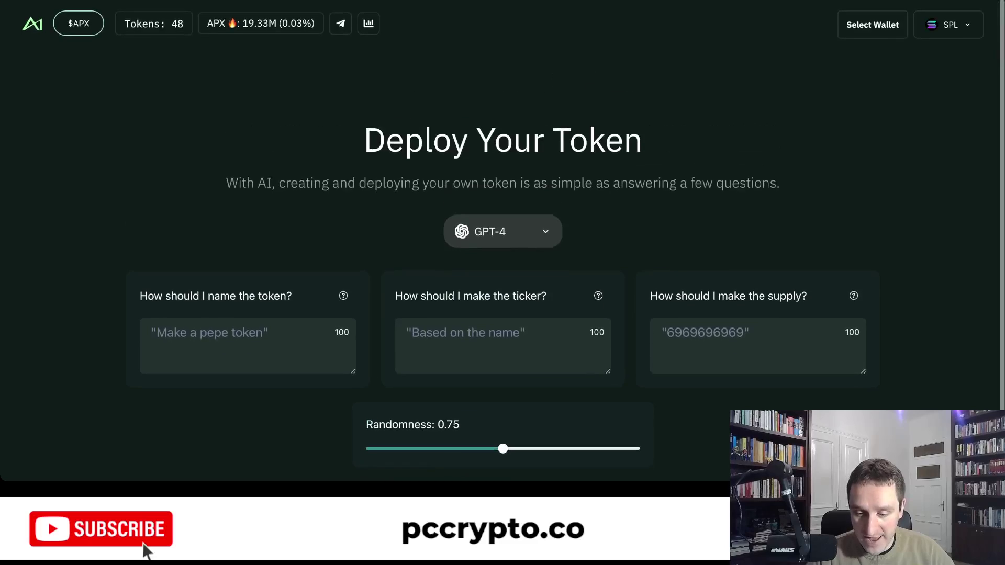
Check the SPL chain options and enter 'Make a pepe coin' as the name prompt
{"action": "left_click", "coordinate": [949, 23]}
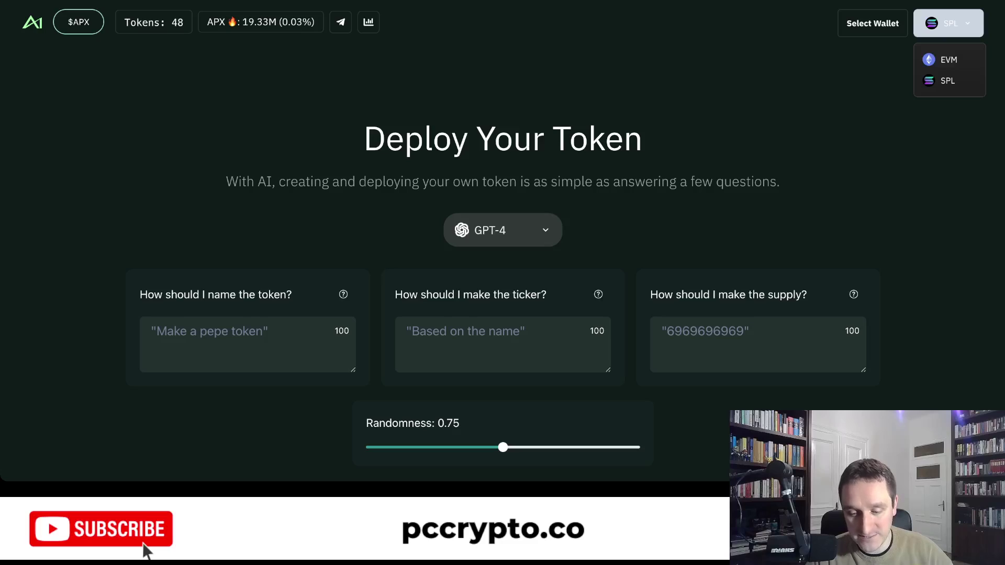
{"action": "scroll", "coordinate": [503, 236], "scroll_direction": "down", "scroll_amount": 1}
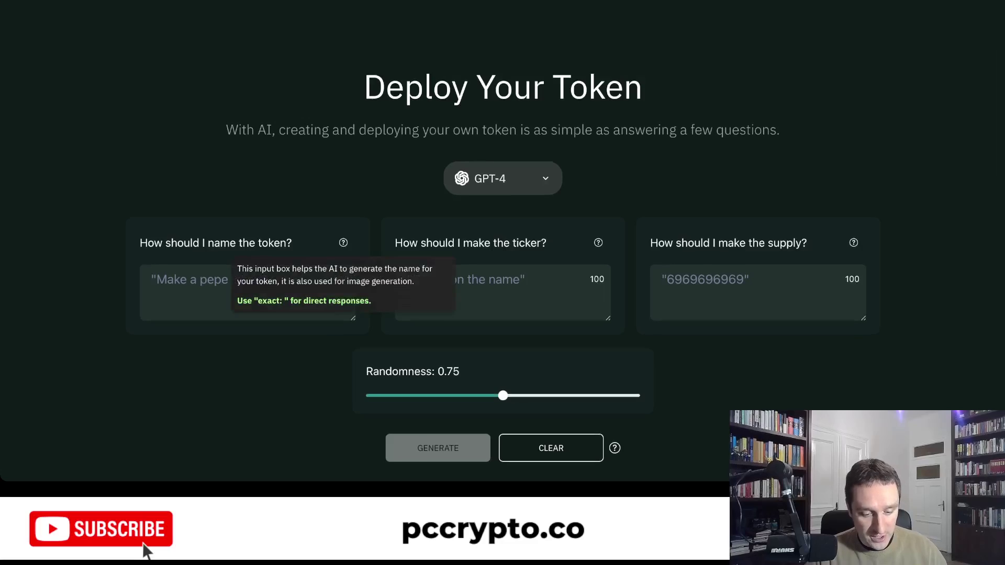
{"action": "left_click", "coordinate": [158, 280]}
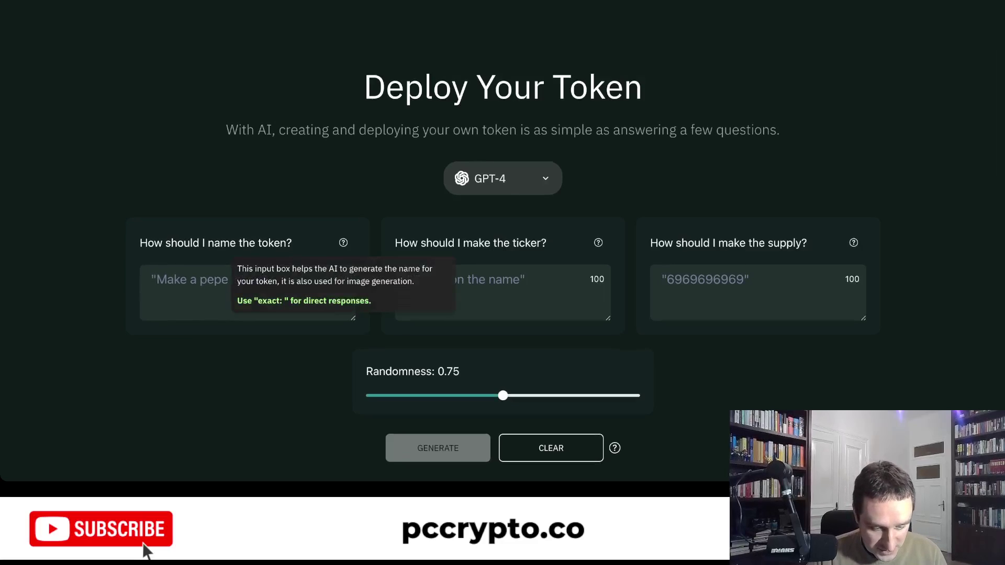
{"action": "type", "text": "Make a pepe c"}
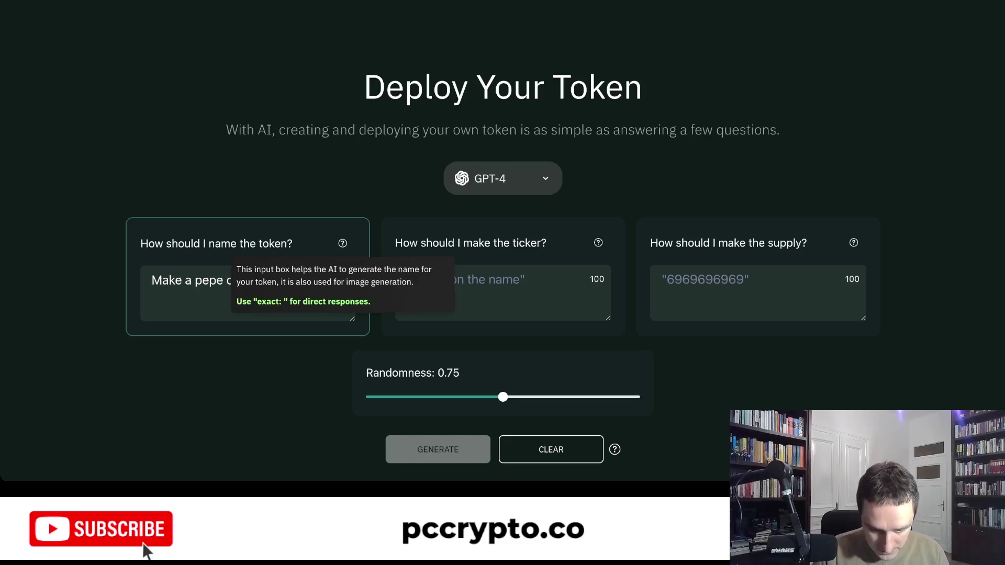
{"action": "key", "text": "Tab"}
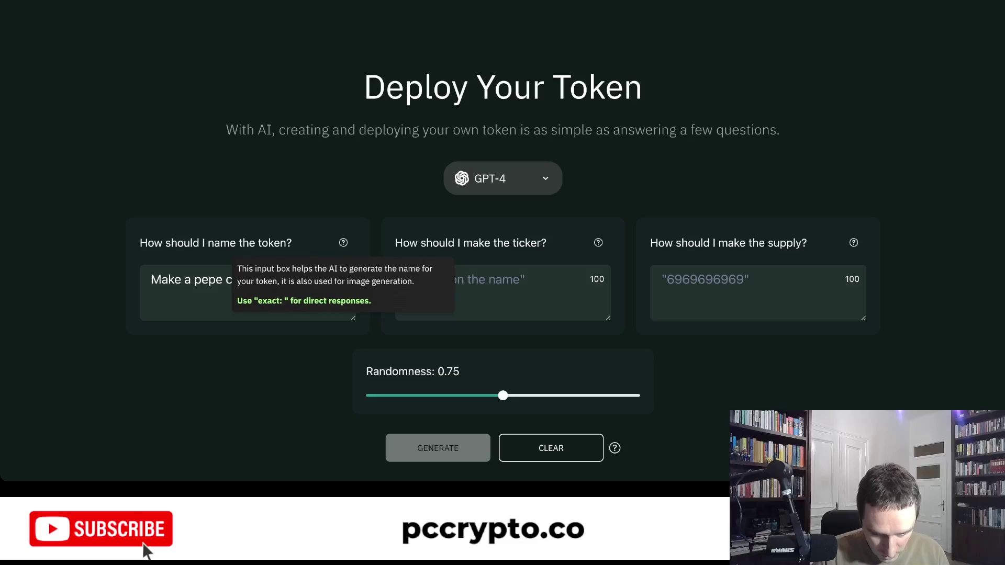
Enter 'Based on the name' as the ticker prompt and 100000000 supply, then generate
{"action": "type", "text": "Based pn"}
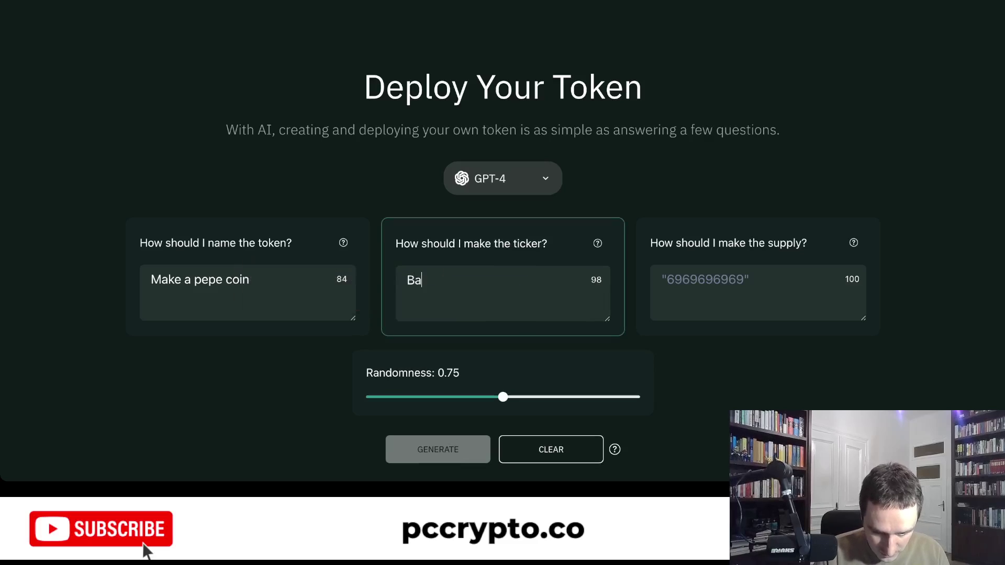
{"action": "key", "text": "BackSpace"}
{"action": "key", "text": "BackSpace"}
{"action": "key", "text": "BackSpace"}
{"action": "type", "text": "on the name"}
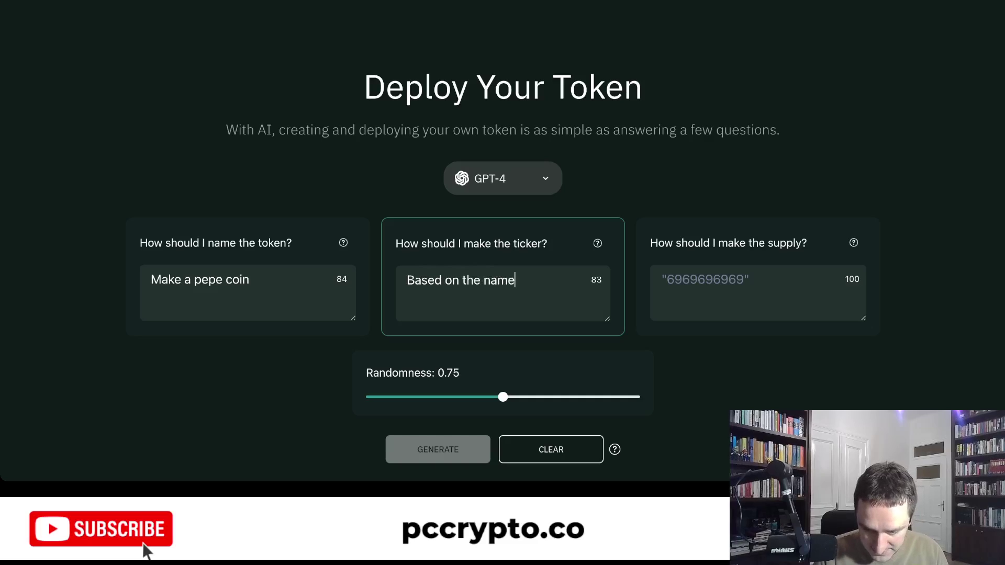
{"action": "key", "text": "Tab"}
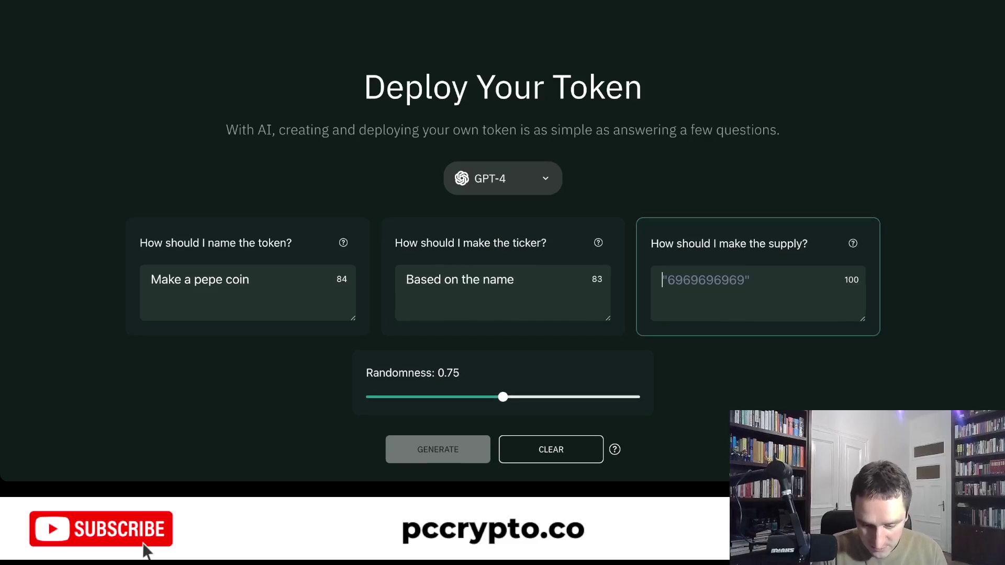
{"action": "type", "text": "100000000"}
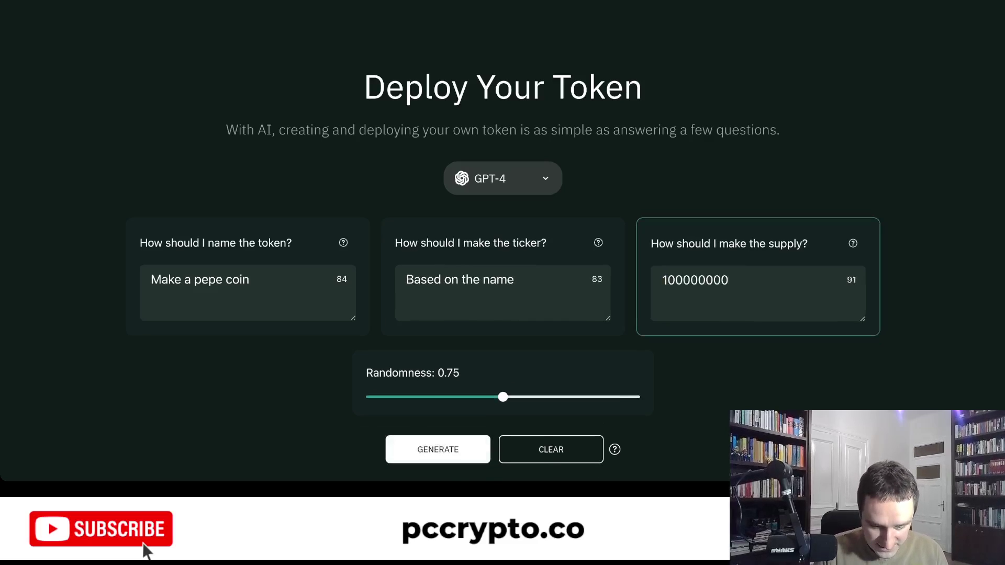
{"action": "key", "text": "Return"}
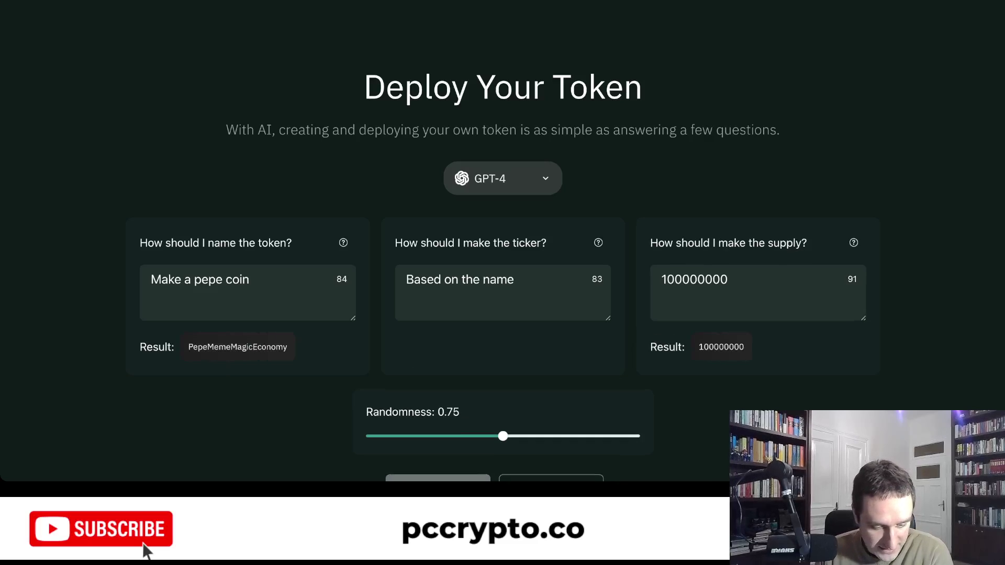
Generate an AI image for the PMME token from the results section
{"action": "scroll", "coordinate": [503, 261], "scroll_direction": "down", "scroll_amount": 1}
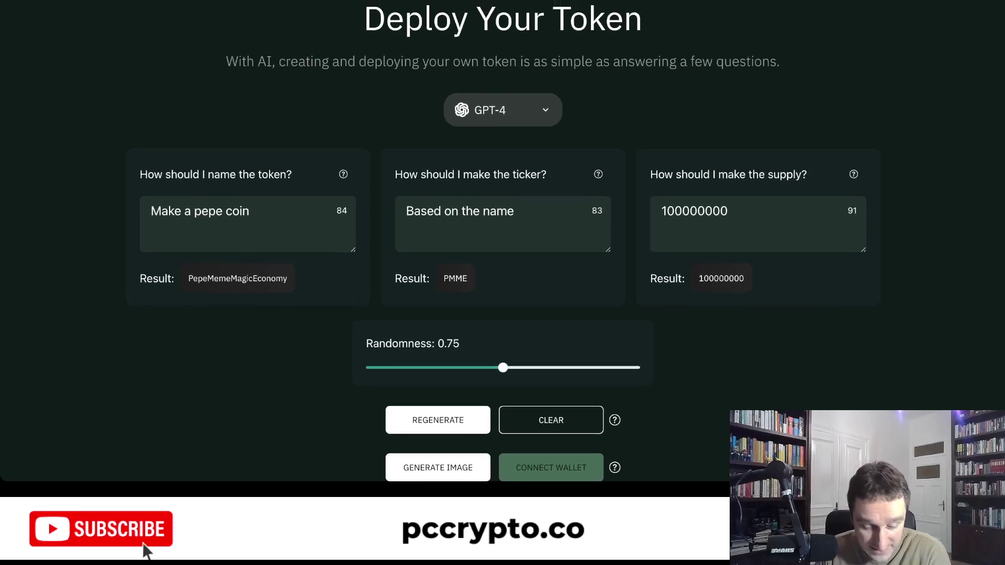
{"action": "left_click", "coordinate": [438, 468]}
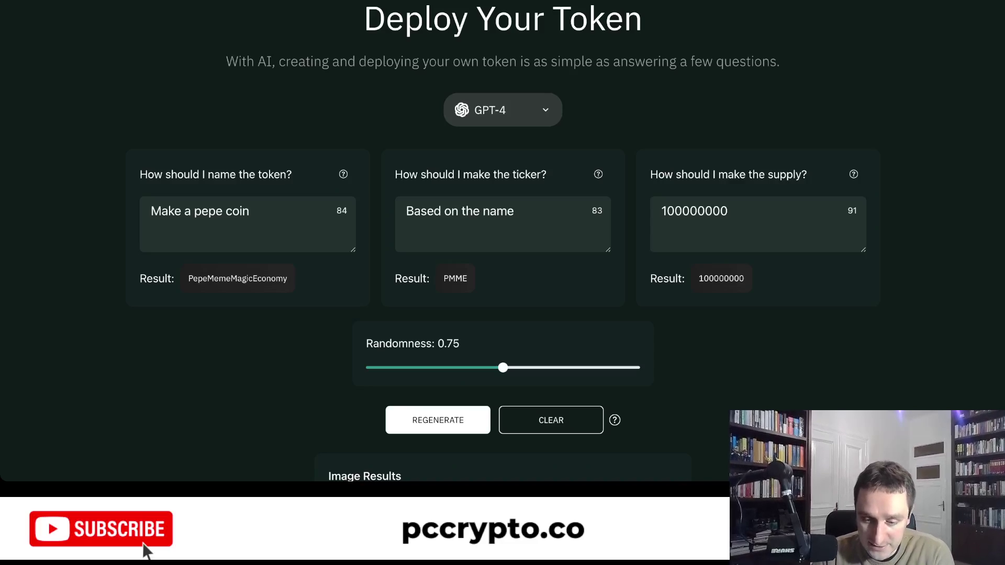
Scroll to Image Results to view the smiling Pepe frog image with glowing coins and its description
{"action": "scroll", "coordinate": [503, 262], "scroll_direction": "down", "scroll_amount": 2}
{"action": "scroll", "coordinate": [503, 262], "scroll_direction": "down", "scroll_amount": 7}
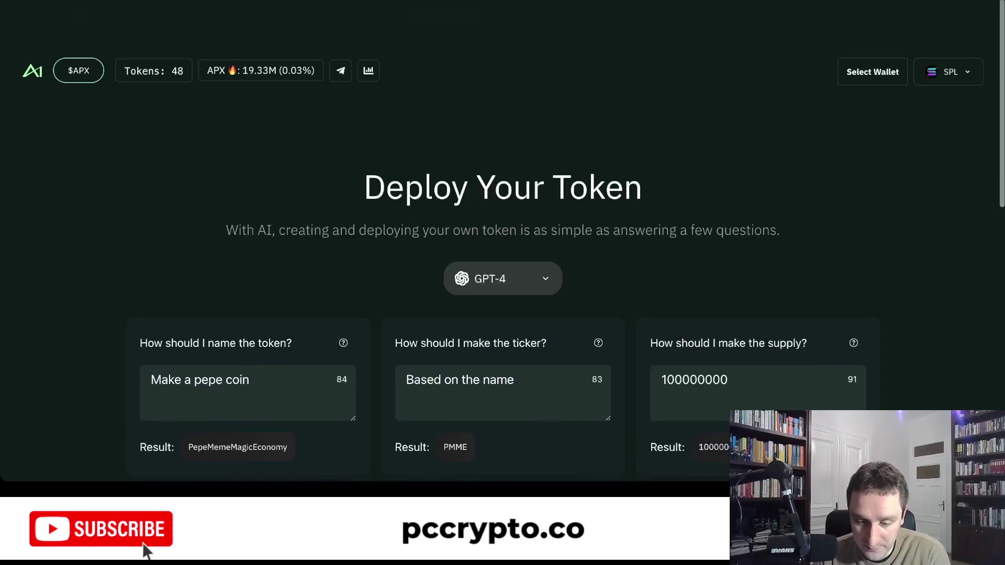
{"action": "scroll", "coordinate": [502, 246], "scroll_direction": "down", "scroll_amount": 1}
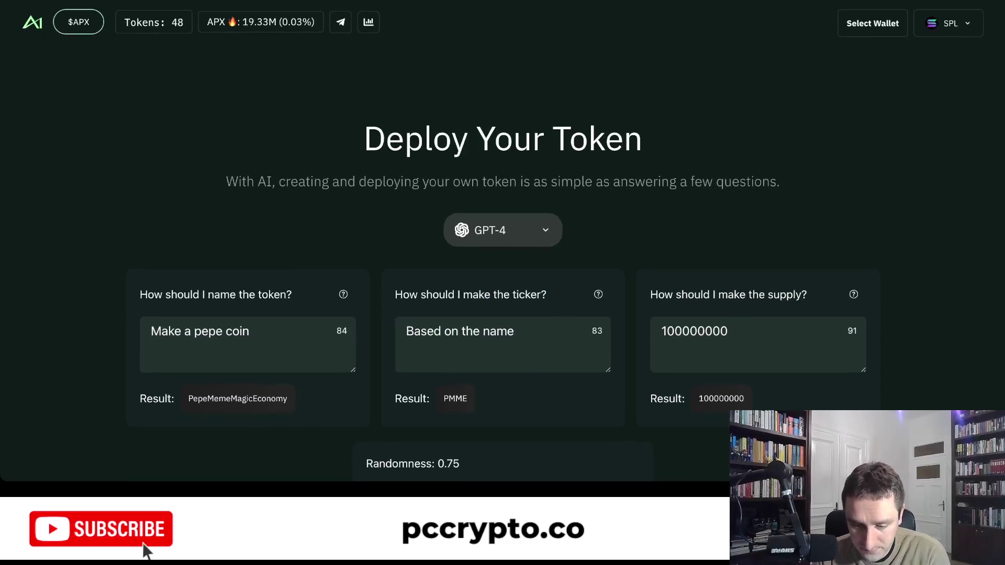
Scroll through the completed PepeMemeMagicEconomy form and its generated Pepe image again
{"action": "scroll", "coordinate": [502, 246], "scroll_direction": "down", "scroll_amount": 2}
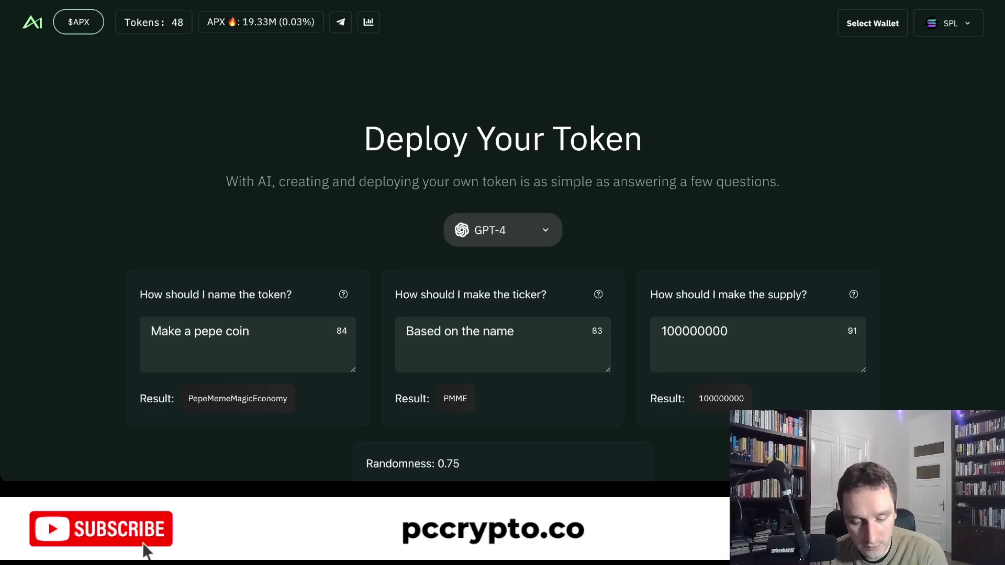
{"action": "scroll", "coordinate": [502, 236], "scroll_direction": "down", "scroll_amount": 3}
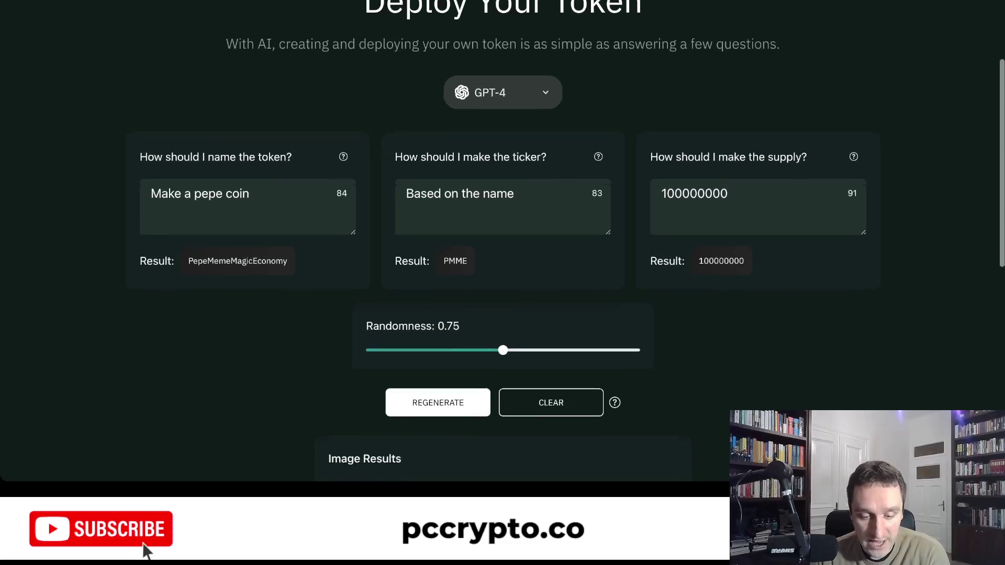
{"action": "scroll", "coordinate": [147, 550], "scroll_direction": "down", "scroll_amount": 1}
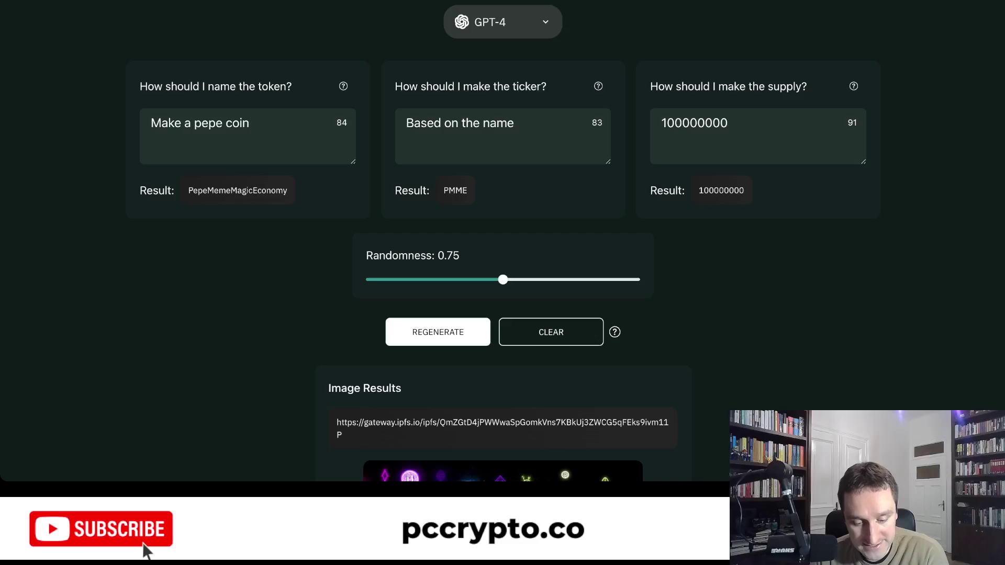
{"action": "scroll", "coordinate": [147, 551], "scroll_direction": "down", "scroll_amount": 6}
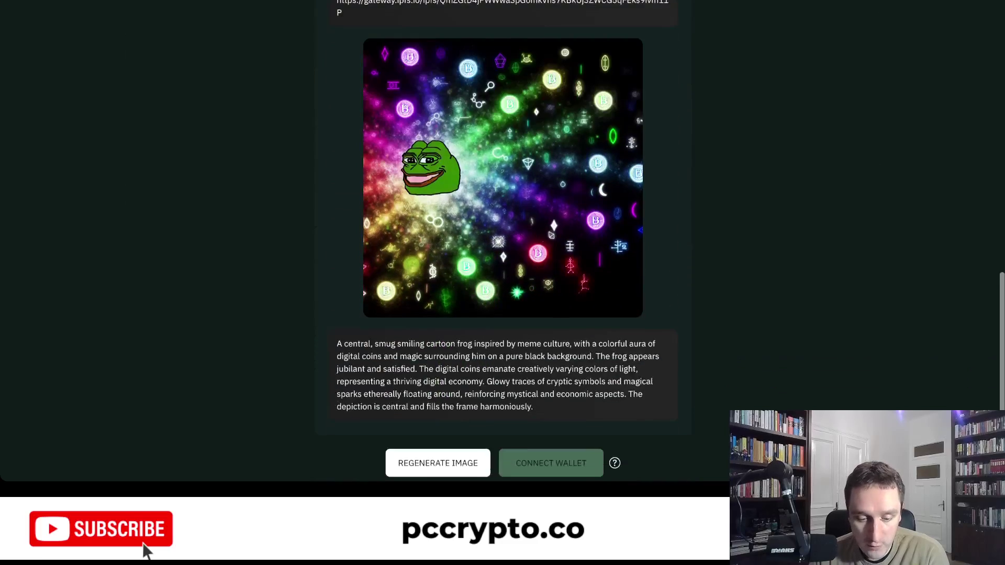
{"action": "scroll", "coordinate": [147, 551], "scroll_direction": "up", "scroll_amount": 9}
{"action": "scroll", "coordinate": [148, 550], "scroll_direction": "down", "scroll_amount": 10}
{"action": "scroll", "coordinate": [147, 551], "scroll_direction": "up", "scroll_amount": 1}
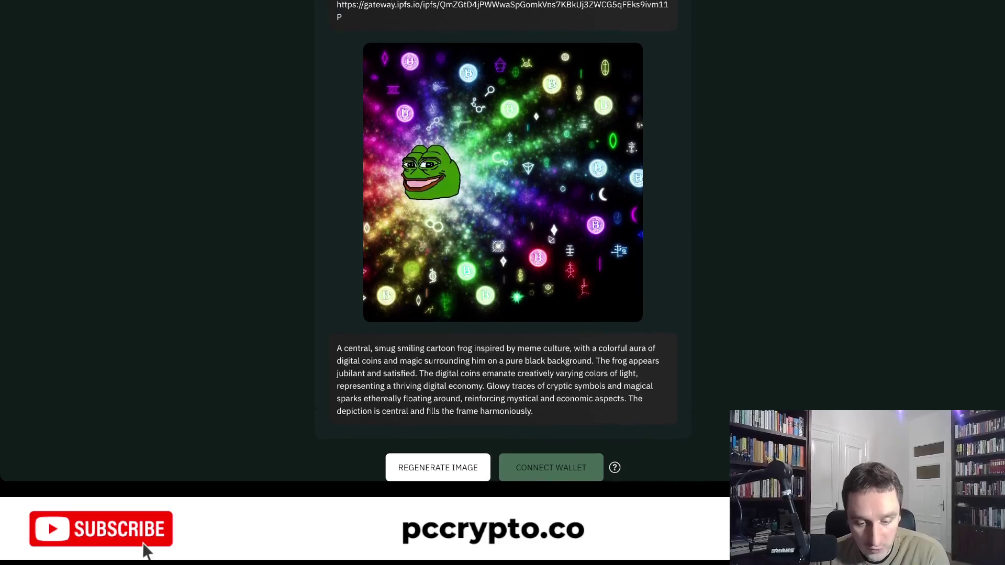
{"action": "scroll", "coordinate": [146, 550], "scroll_direction": "up", "scroll_amount": 10}
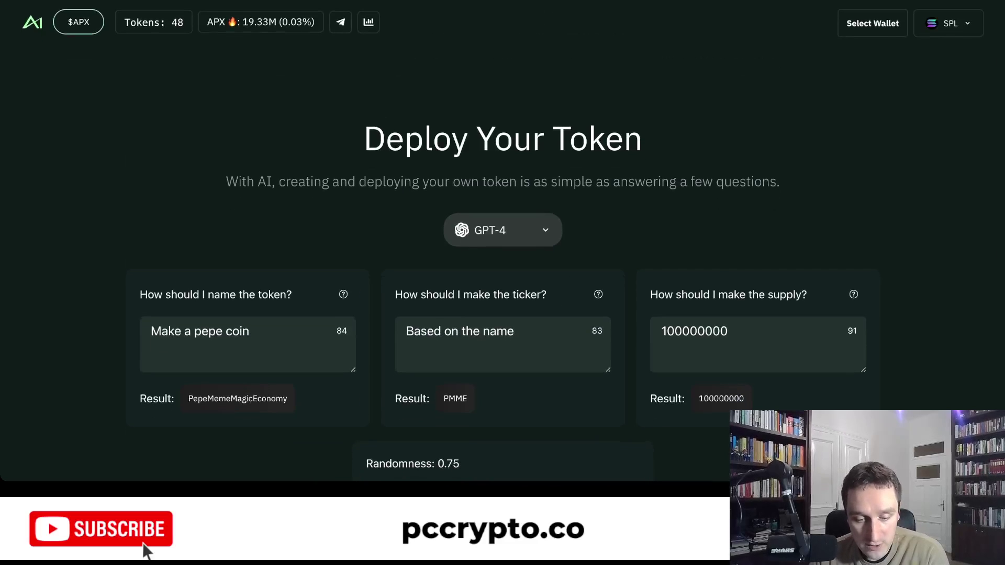
{"action": "scroll", "coordinate": [147, 551], "scroll_direction": "down", "scroll_amount": 2}
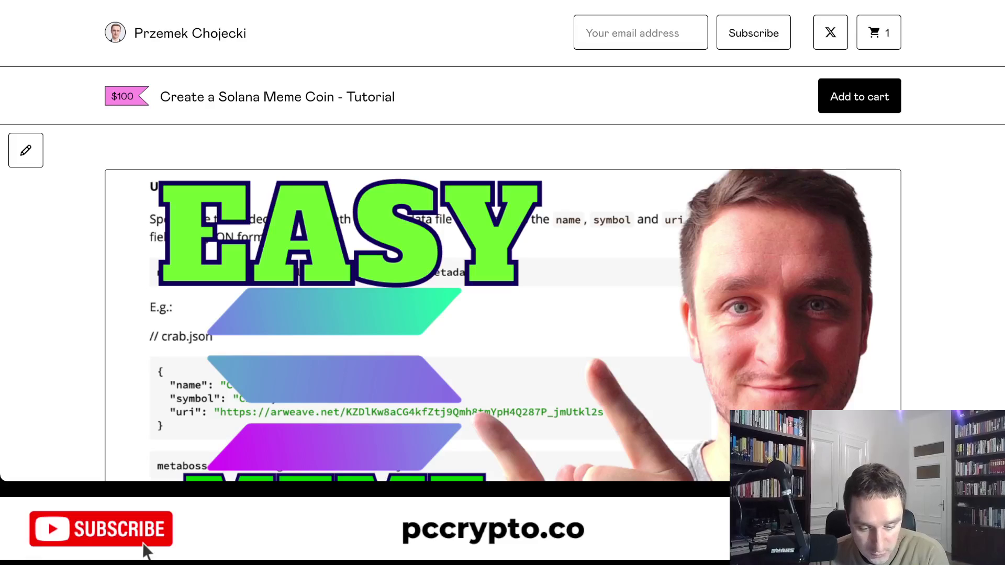
{"action": "scroll", "coordinate": [147, 551], "scroll_direction": "down", "scroll_amount": 10}
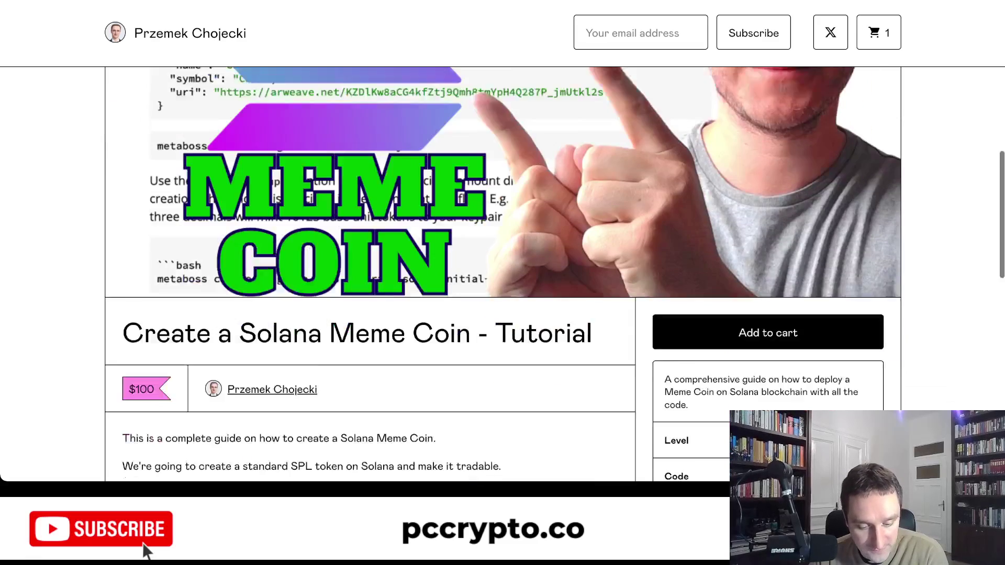
{"action": "scroll", "coordinate": [147, 550], "scroll_direction": "up", "scroll_amount": 1}
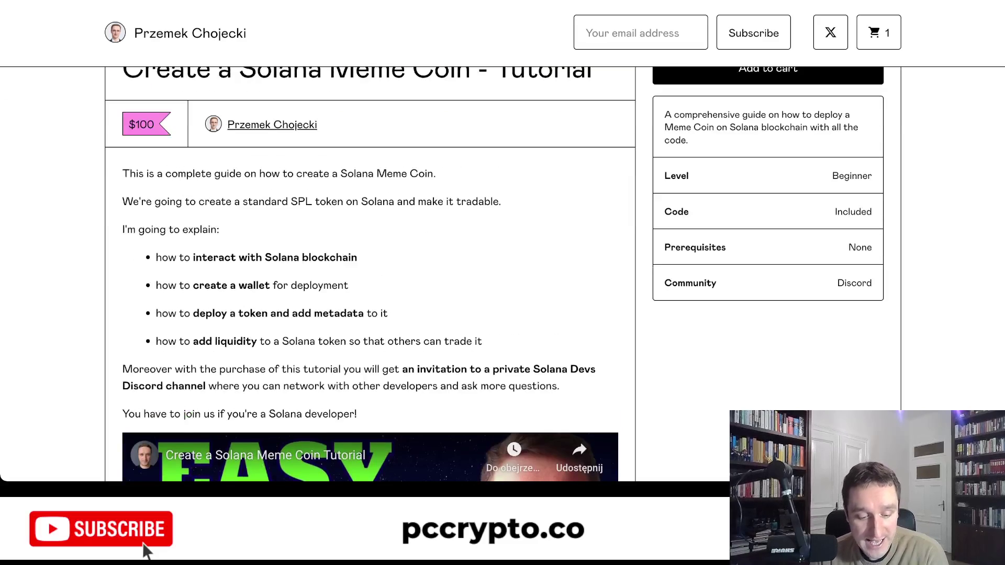
{"action": "scroll", "coordinate": [144, 544], "scroll_direction": "down", "scroll_amount": 2}
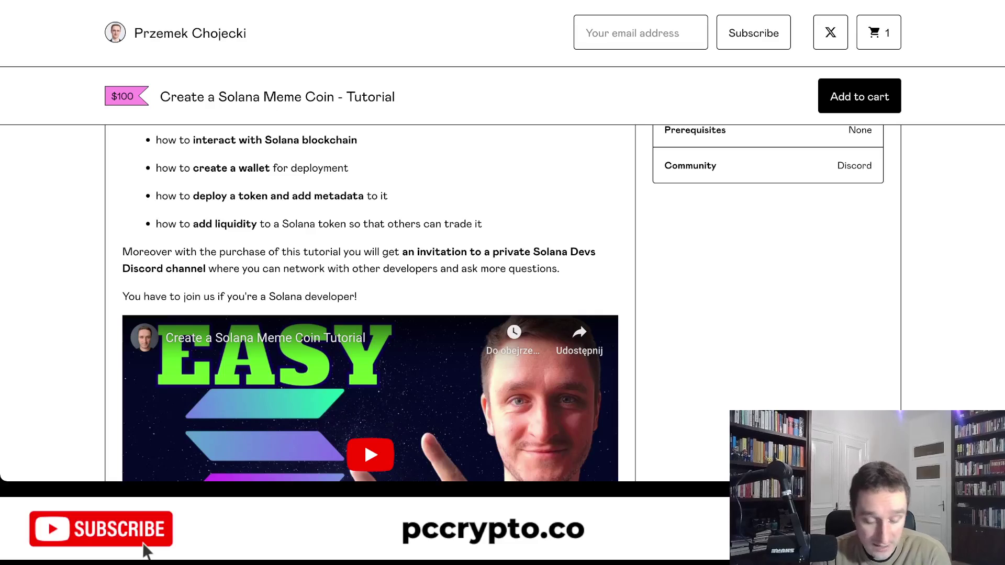
{"action": "scroll", "coordinate": [367, 303], "scroll_direction": "up", "scroll_amount": 2}
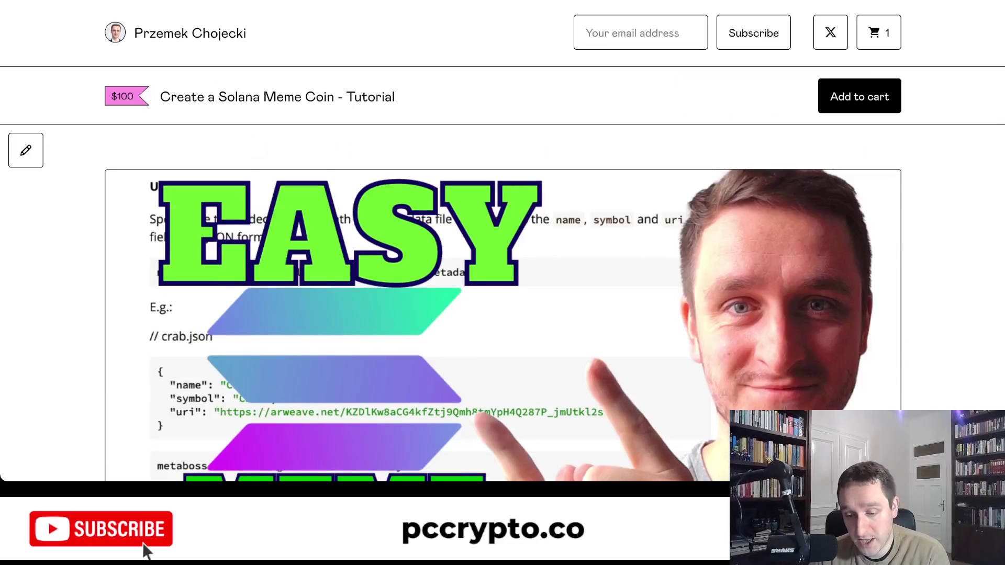